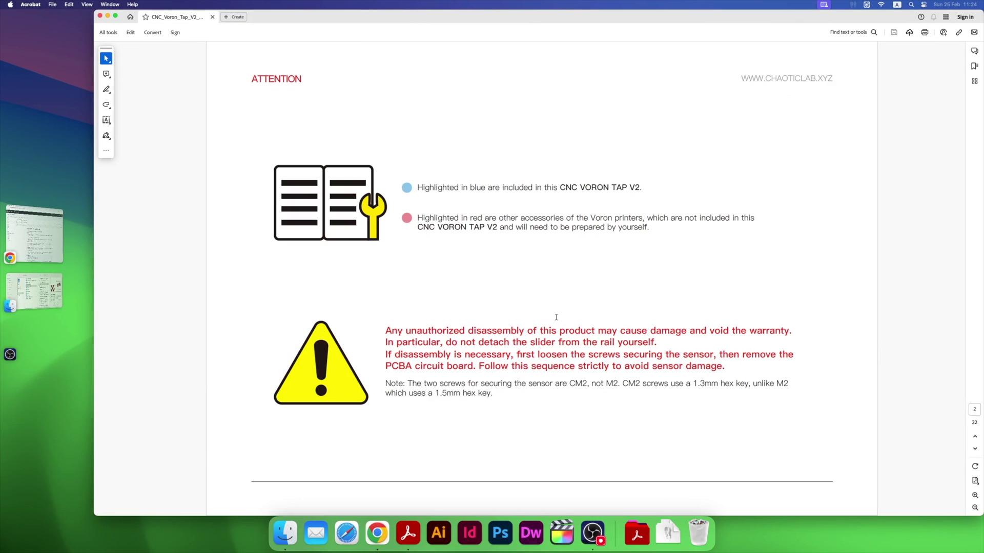
{"action": "scroll", "coordinate": [558, 318], "scroll_direction": "down", "scroll_amount": 3}
{"action": "scroll", "coordinate": [558, 321], "scroll_direction": "down", "scroll_amount": 3}
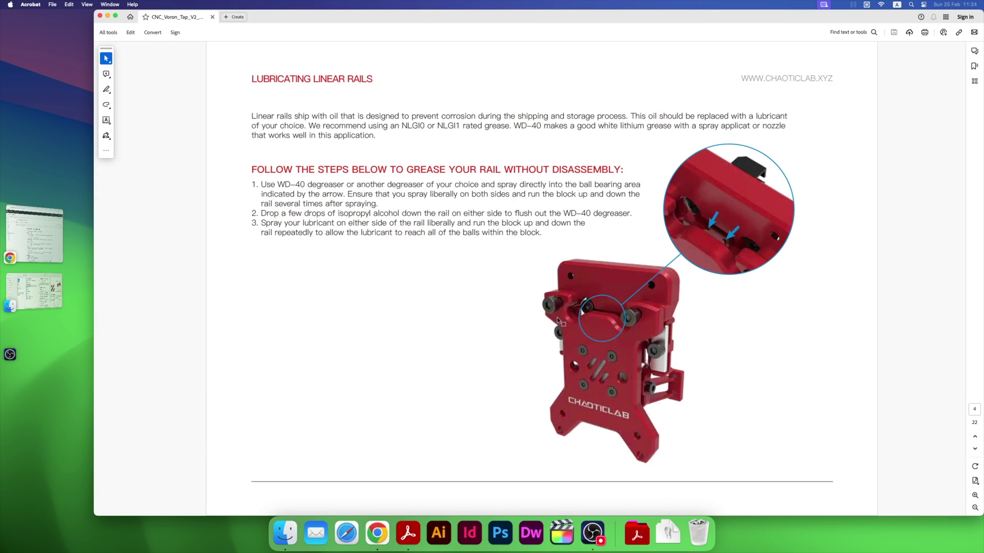
{"action": "scroll", "coordinate": [558, 318], "scroll_direction": "down", "scroll_amount": 3}
{"action": "scroll", "coordinate": [558, 322], "scroll_direction": "down", "scroll_amount": 3}
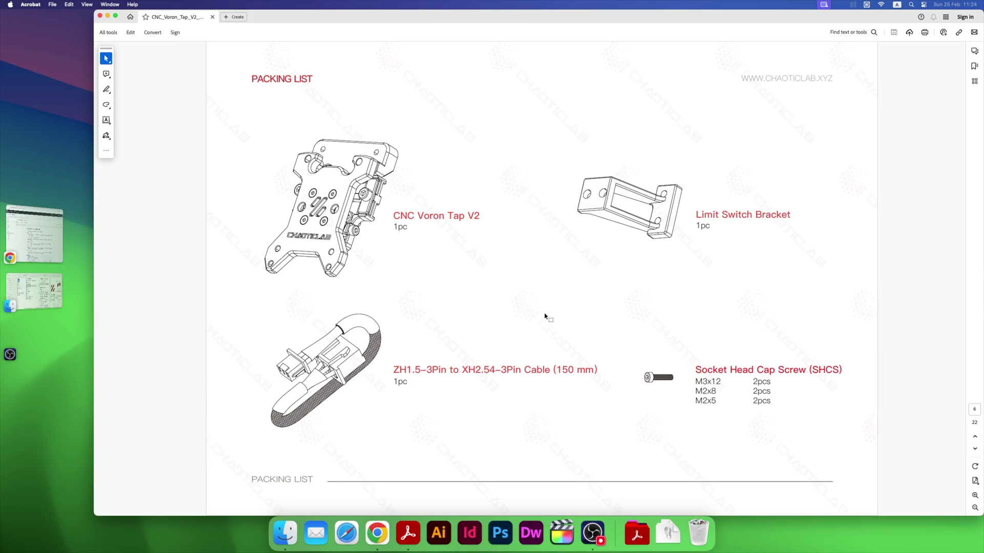
{"action": "scroll", "coordinate": [629, 320], "scroll_direction": "down", "scroll_amount": 3}
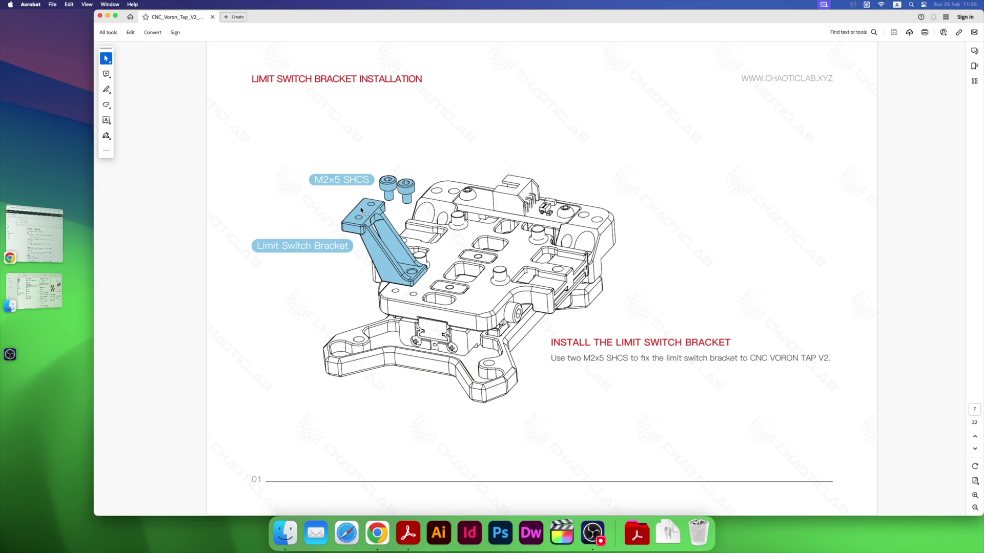
{"action": "scroll", "coordinate": [564, 303], "scroll_direction": "down", "scroll_amount": 3}
{"action": "scroll", "coordinate": [563, 303], "scroll_direction": "down", "scroll_amount": 3}
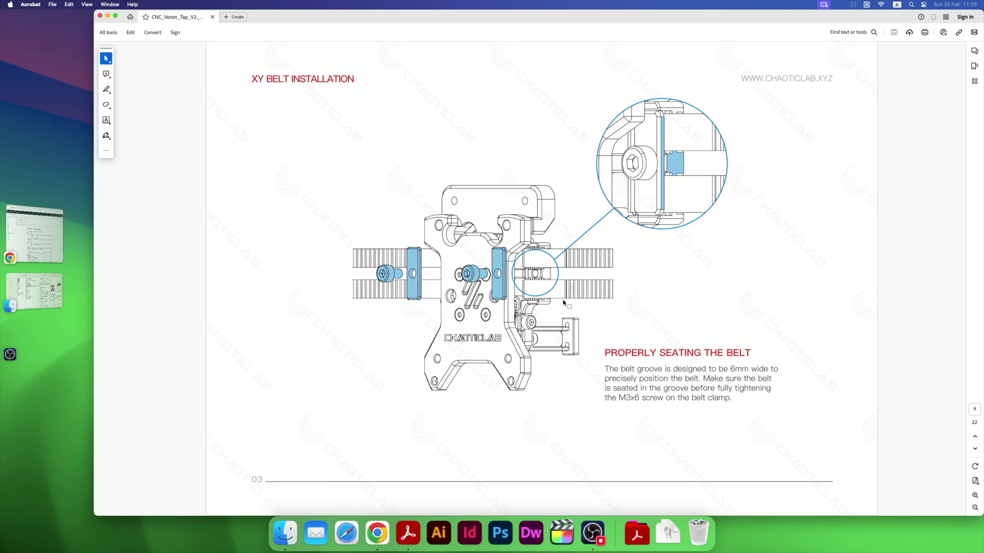
{"action": "scroll", "coordinate": [561, 298], "scroll_direction": "down", "scroll_amount": 3}
{"action": "scroll", "coordinate": [561, 299], "scroll_direction": "down", "scroll_amount": 3}
{"action": "scroll", "coordinate": [561, 300], "scroll_direction": "down", "scroll_amount": 3}
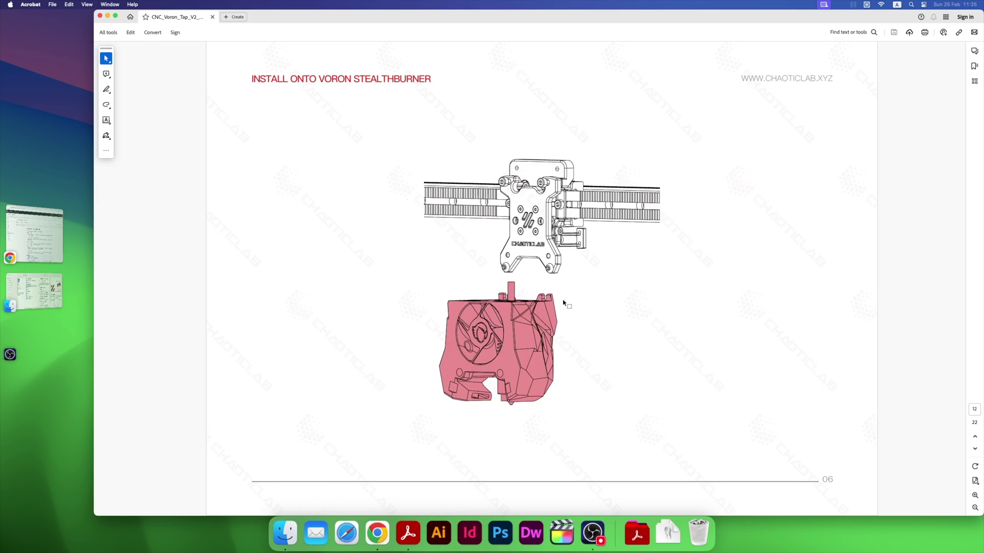
{"action": "scroll", "coordinate": [563, 303], "scroll_direction": "down", "scroll_amount": 3}
{"action": "scroll", "coordinate": [563, 303], "scroll_direction": "down", "scroll_amount": 3}
{"action": "scroll", "coordinate": [563, 303], "scroll_direction": "down", "scroll_amount": 3}
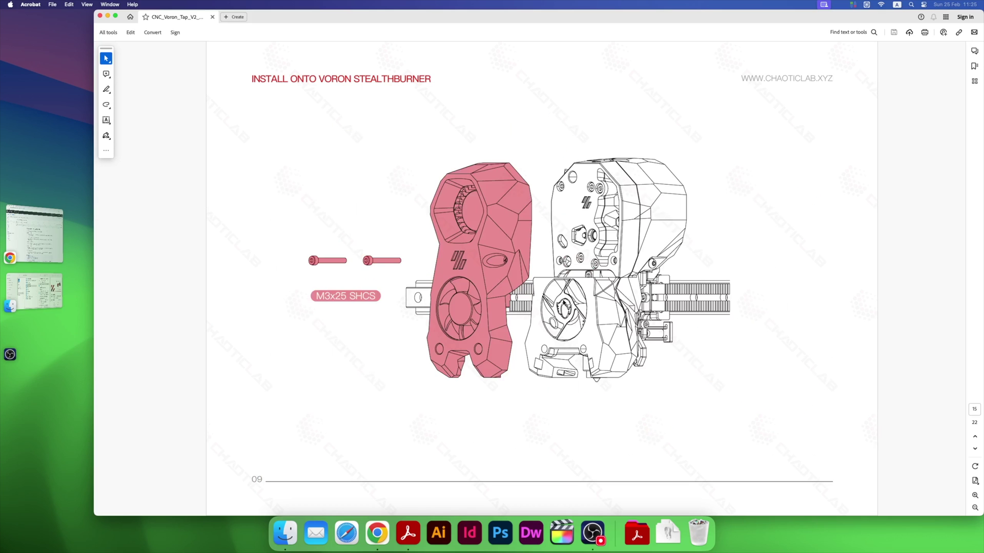
{"action": "scroll", "coordinate": [564, 303], "scroll_direction": "down", "scroll_amount": 3}
{"action": "scroll", "coordinate": [563, 303], "scroll_direction": "down", "scroll_amount": 3}
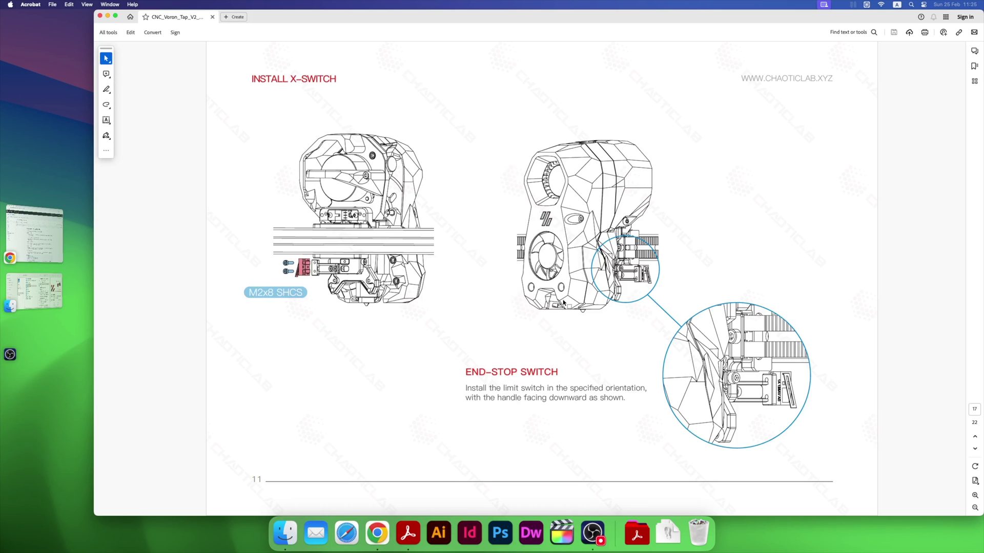
{"action": "scroll", "coordinate": [563, 303], "scroll_direction": "down", "scroll_amount": 3}
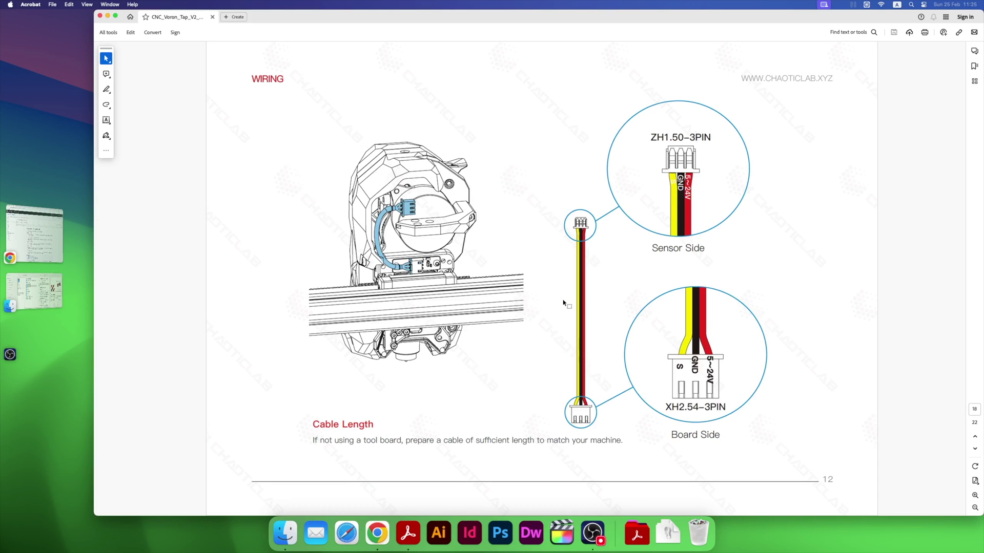
{"action": "scroll", "coordinate": [563, 303], "scroll_direction": "down", "scroll_amount": 3}
{"action": "scroll", "coordinate": [563, 303], "scroll_direction": "down", "scroll_amount": 3}
{"action": "scroll", "coordinate": [564, 304], "scroll_direction": "down", "scroll_amount": 3}
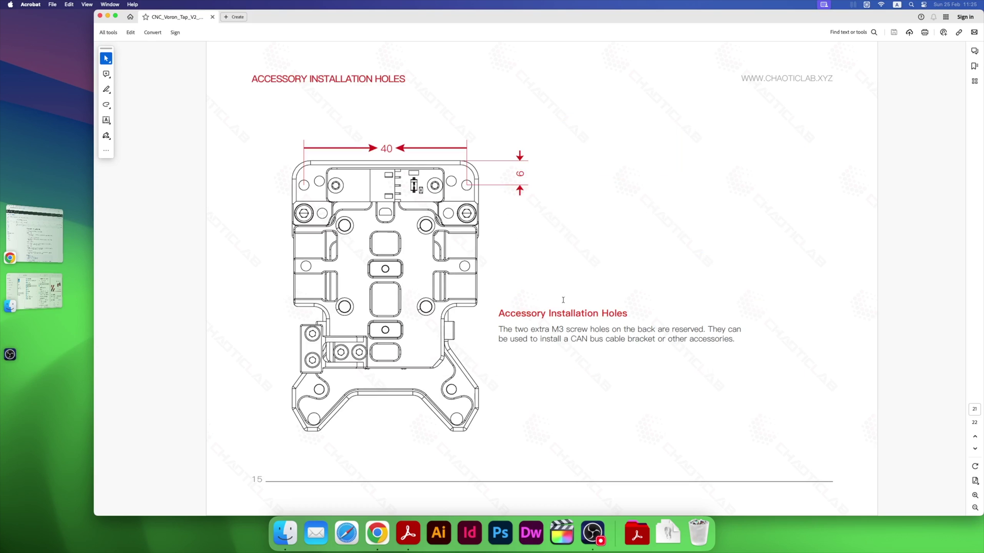
Step: Minimize the install guide PDF to reveal the GitHub Tap Klipper config instructions
{"action": "left_click", "coordinate": [108, 16]}
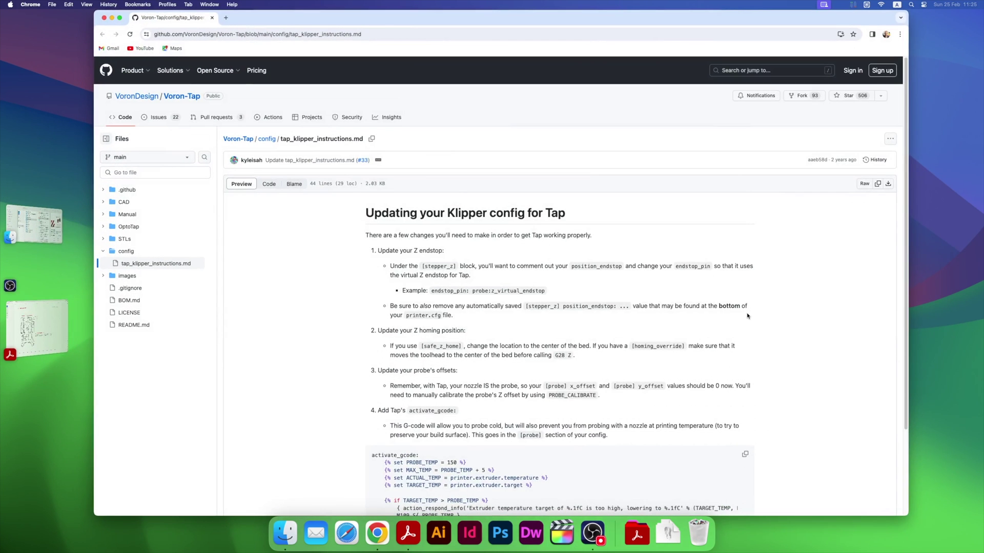
{"action": "scroll", "coordinate": [747, 315], "scroll_direction": "down", "scroll_amount": 2}
{"action": "scroll", "coordinate": [731, 310], "scroll_direction": "down", "scroll_amount": 3}
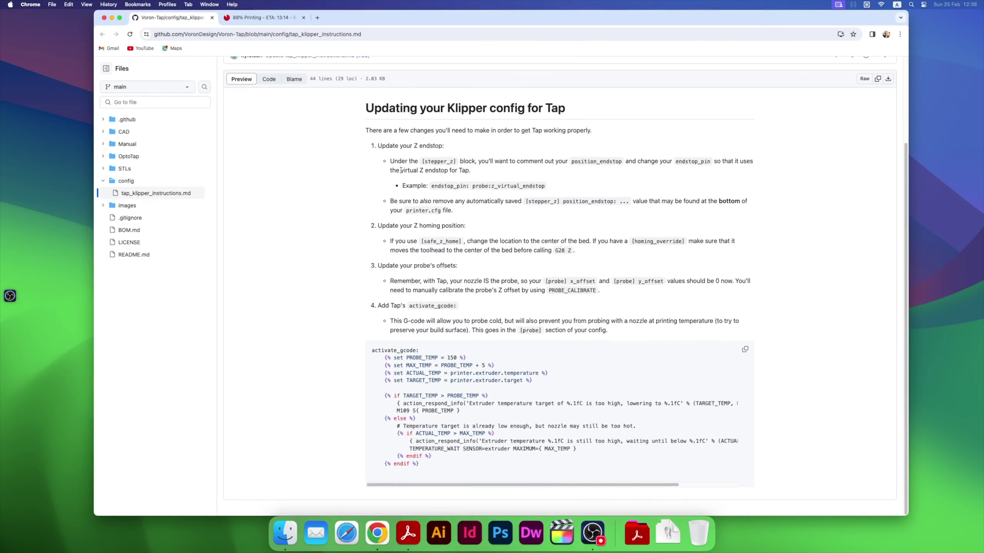
{"action": "scroll", "coordinate": [256, 184], "scroll_direction": "up", "scroll_amount": 2}
{"action": "scroll", "coordinate": [256, 184], "scroll_direction": "up", "scroll_amount": 1}
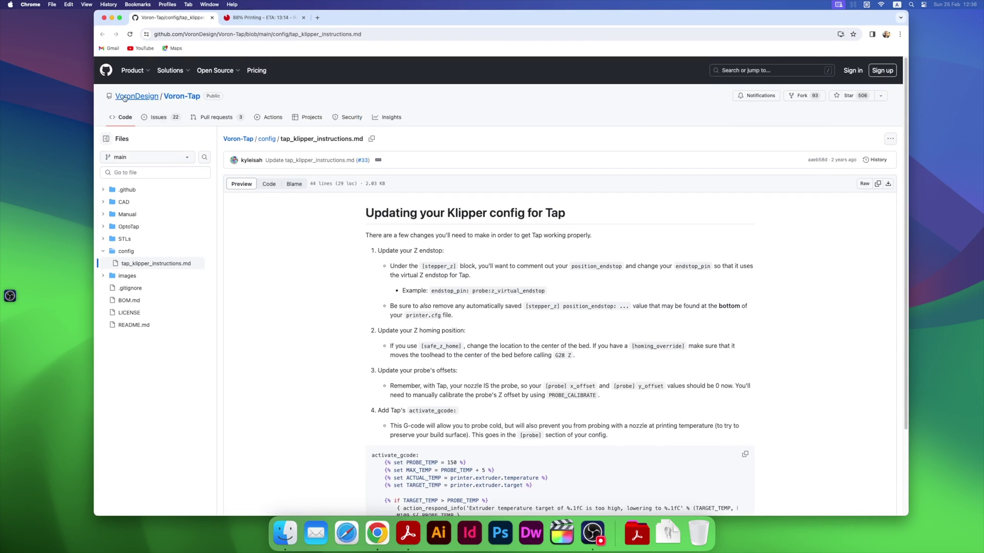
{"action": "scroll", "coordinate": [523, 358], "scroll_direction": "down", "scroll_amount": 2}
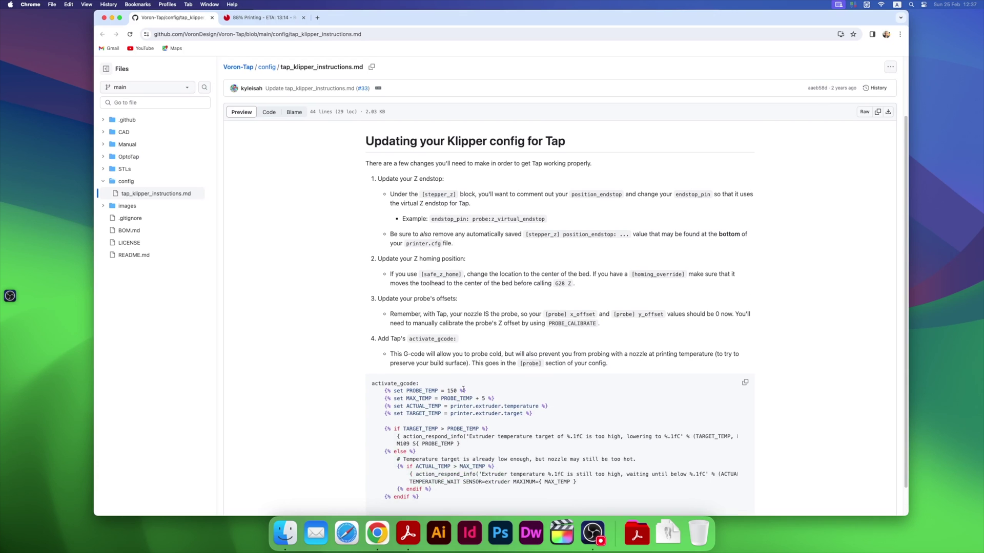
{"action": "scroll", "coordinate": [502, 356], "scroll_direction": "down", "scroll_amount": 1}
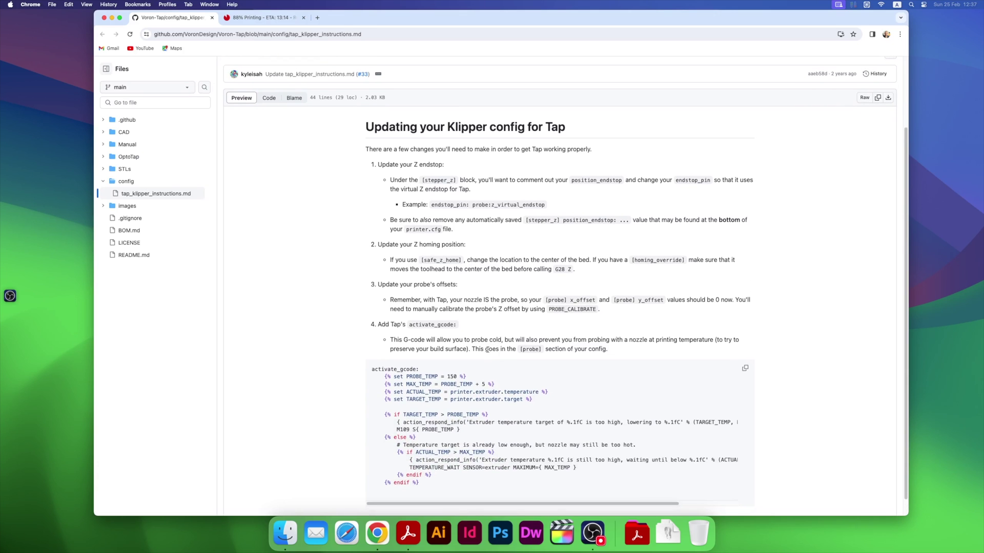
Step: Bring the trident printer's Mainsail dashboard tab to the front
{"action": "left_click", "coordinate": [254, 18]}
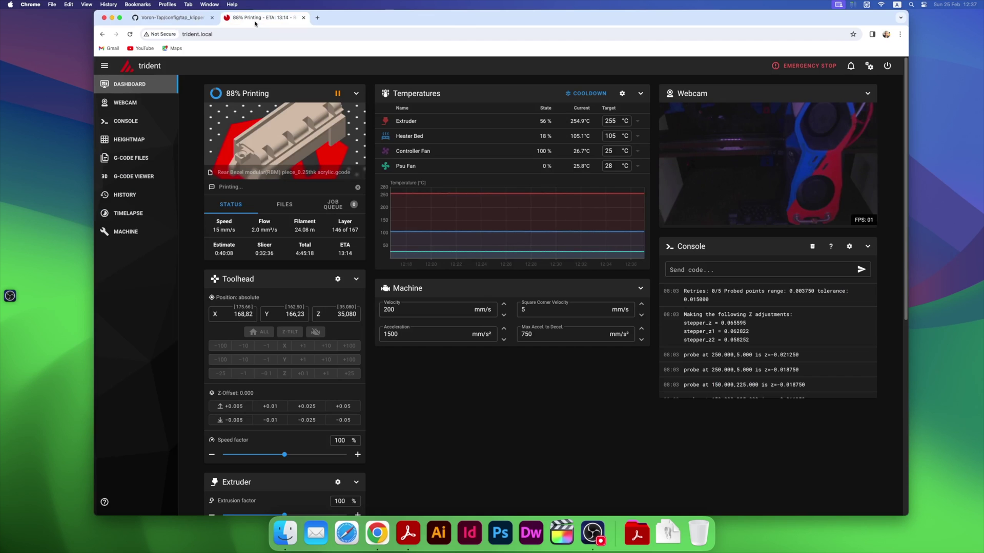
Step: Open the Machine config file list and load printer.cfg in the editor
{"action": "left_click", "coordinate": [122, 233]}
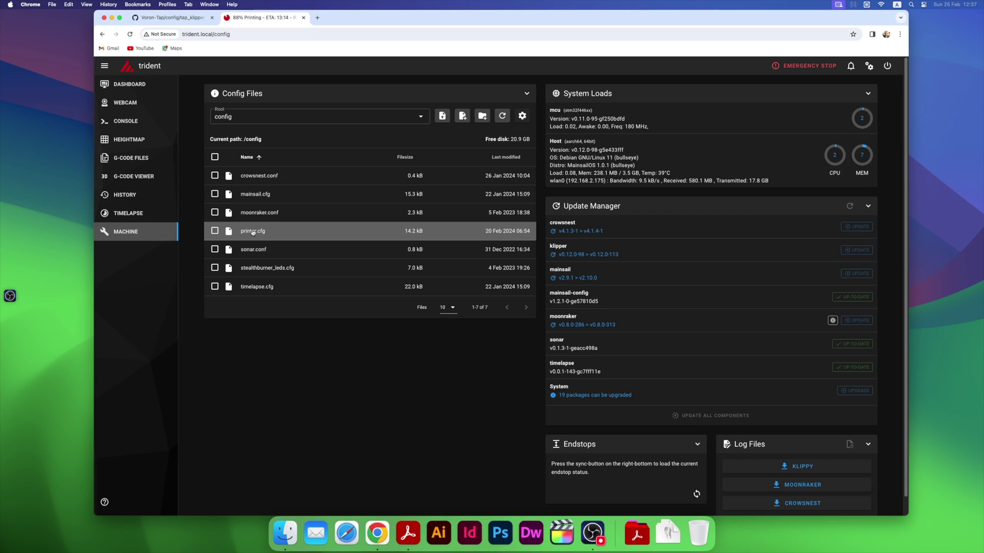
{"action": "left_click", "coordinate": [253, 231]}
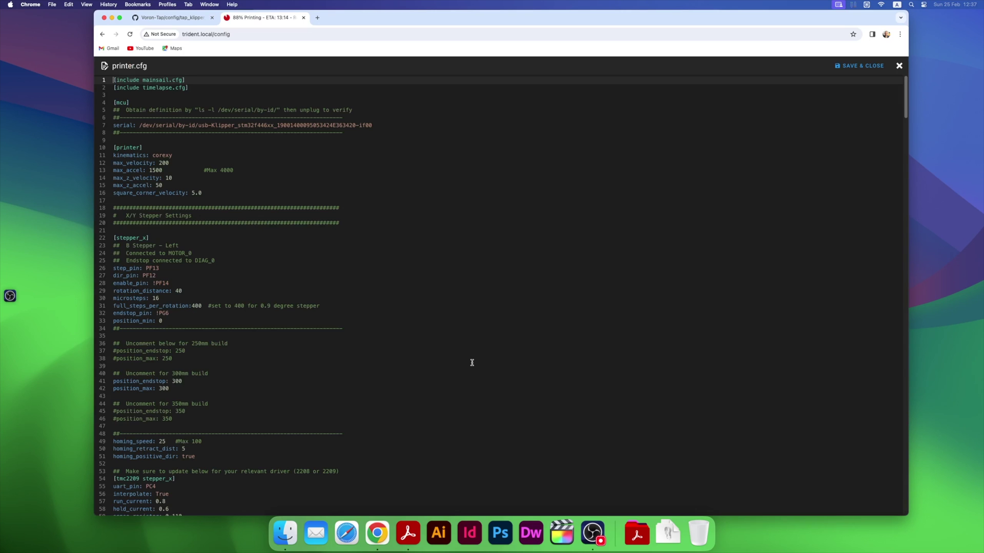
{"action": "scroll", "coordinate": [473, 362], "scroll_direction": "down", "scroll_amount": 20}
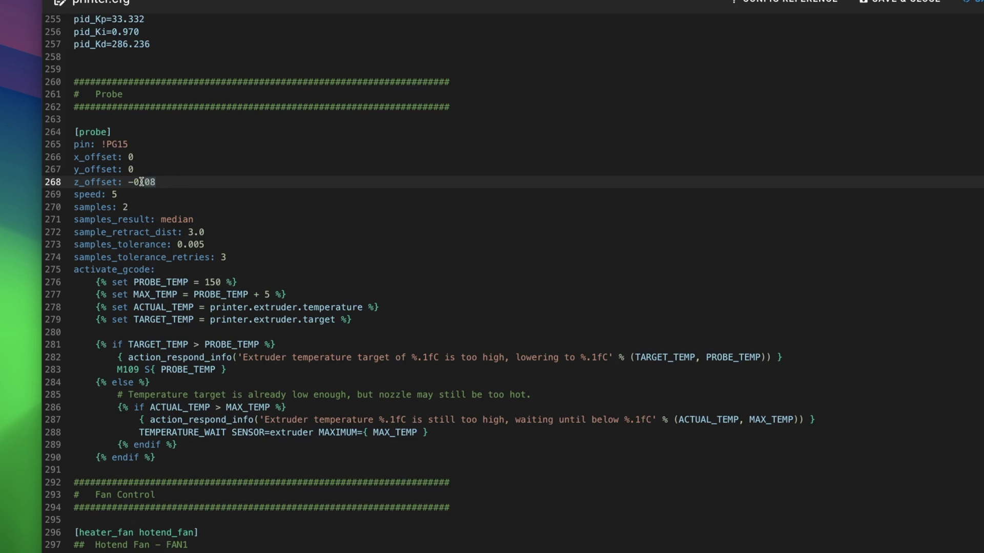
{"action": "scroll", "coordinate": [472, 362], "scroll_direction": "down", "scroll_amount": 3}
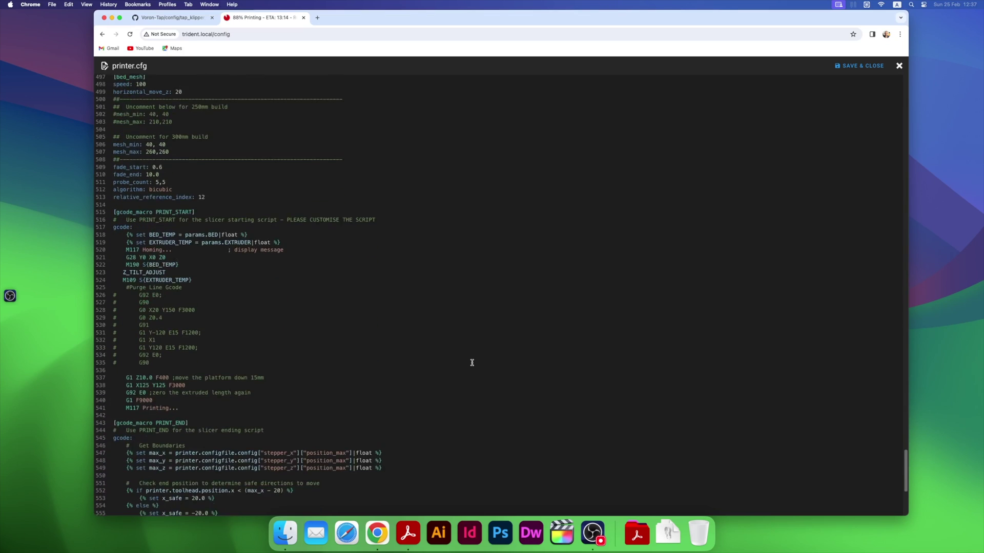
{"action": "scroll", "coordinate": [472, 363], "scroll_direction": "down", "scroll_amount": 3}
{"action": "scroll", "coordinate": [472, 362], "scroll_direction": "down", "scroll_amount": 3}
{"action": "scroll", "coordinate": [473, 362], "scroll_direction": "up", "scroll_amount": 1}
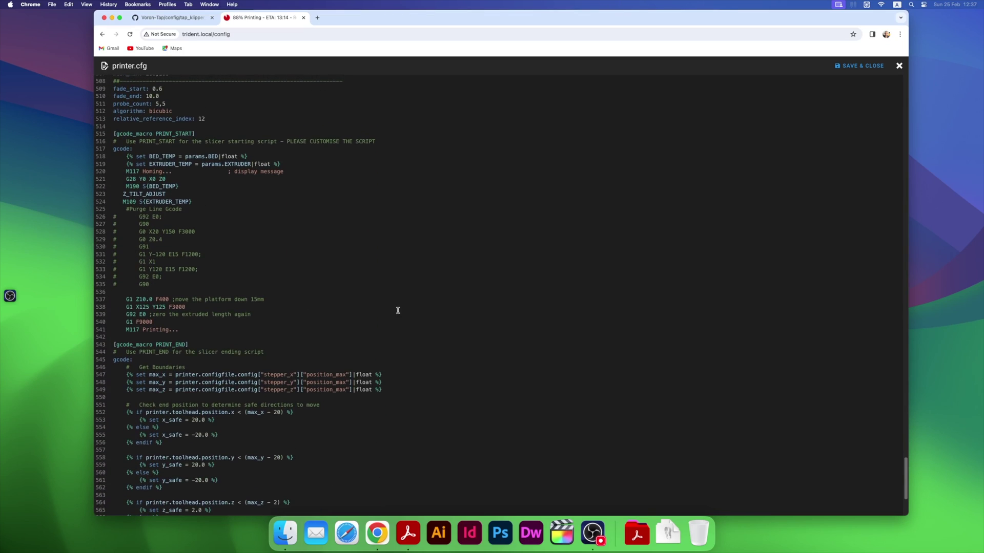
{"action": "scroll", "coordinate": [468, 378], "scroll_direction": "up", "scroll_amount": 5}
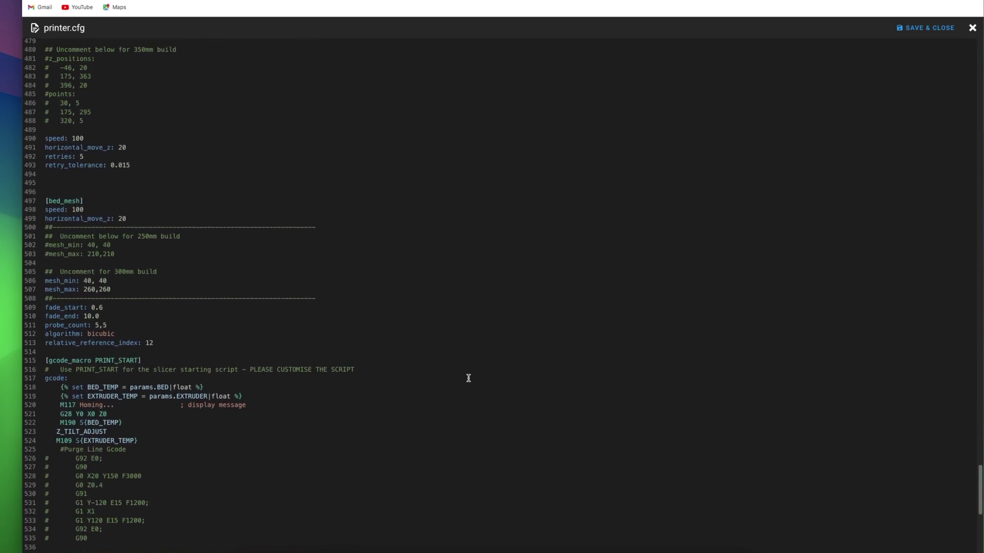
{"action": "scroll", "coordinate": [468, 378], "scroll_direction": "down", "scroll_amount": 1}
{"action": "scroll", "coordinate": [468, 378], "scroll_direction": "down", "scroll_amount": 1}
{"action": "scroll", "coordinate": [468, 378], "scroll_direction": "down", "scroll_amount": 2}
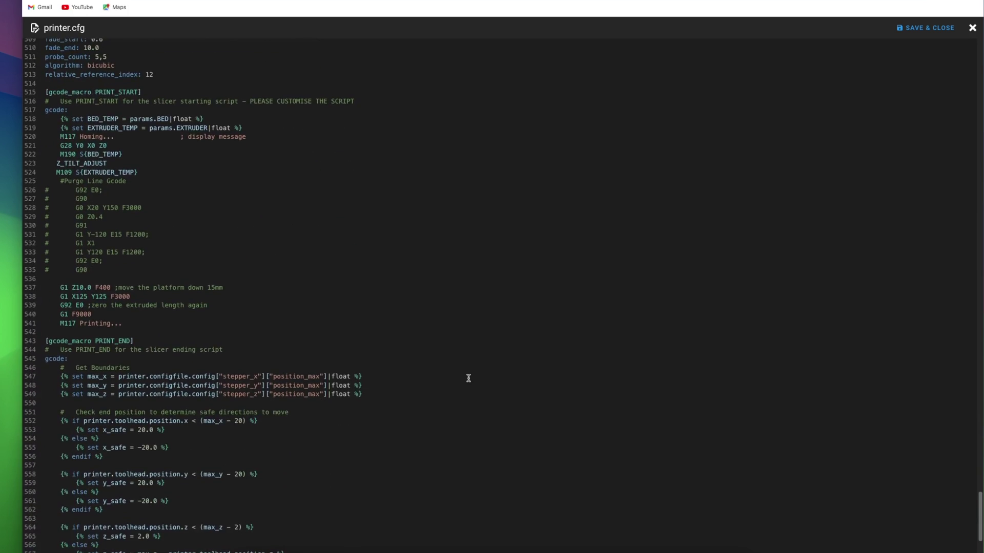
{"action": "scroll", "coordinate": [468, 379], "scroll_direction": "up", "scroll_amount": 1}
{"action": "scroll", "coordinate": [469, 379], "scroll_direction": "up", "scroll_amount": 1}
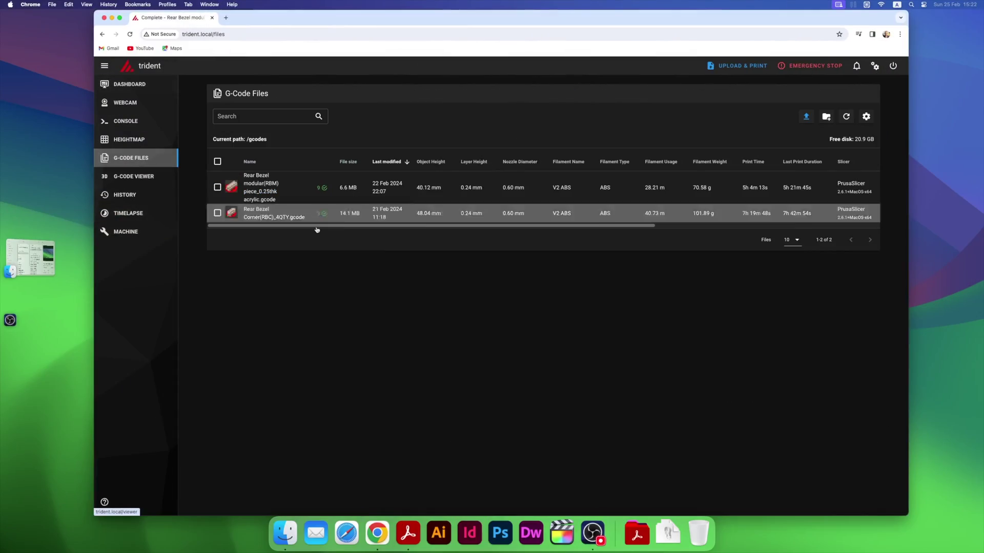
Step: Select the Rear Bezel modular (RBM) piece gcode and confirm PRINT in the Start Job dialog
{"action": "left_click", "coordinate": [435, 195]}
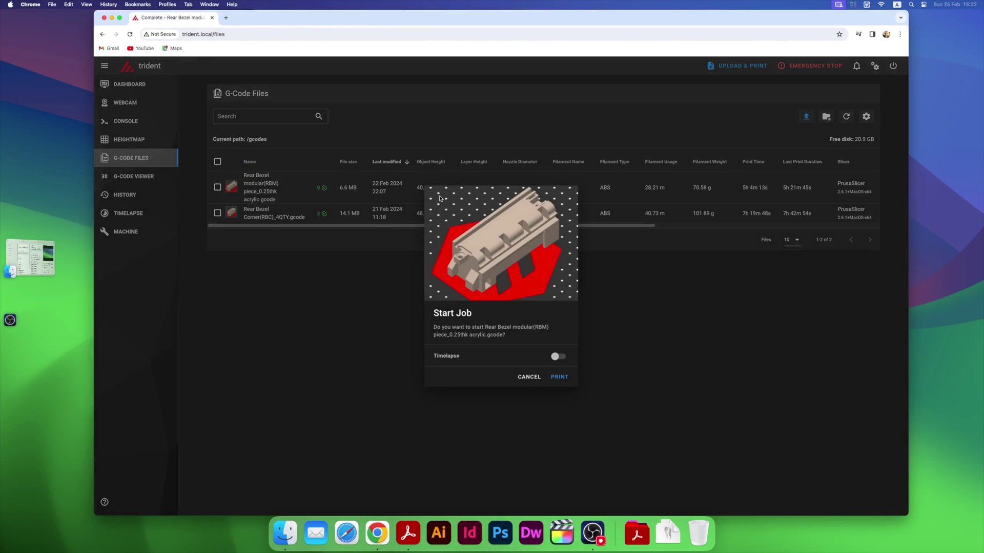
{"action": "left_click", "coordinate": [559, 377]}
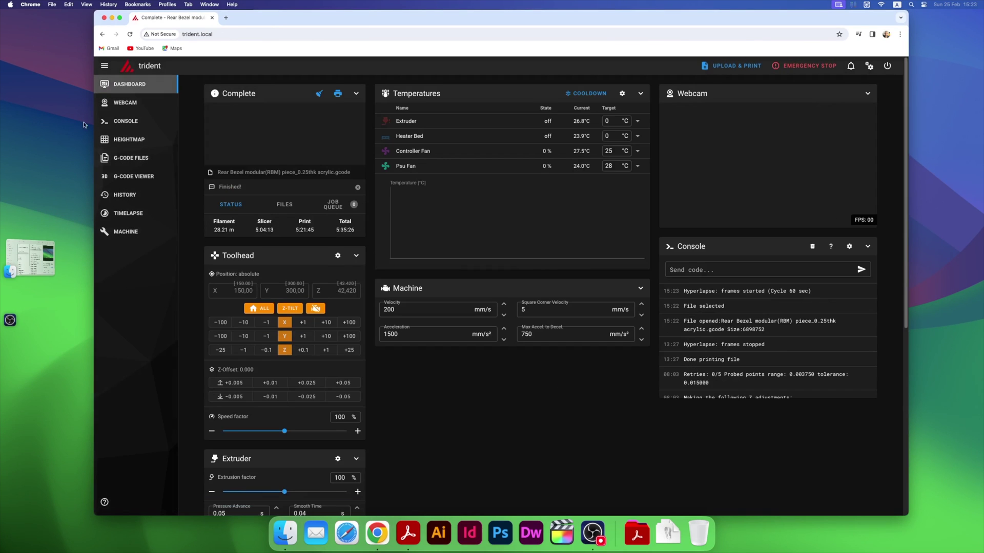